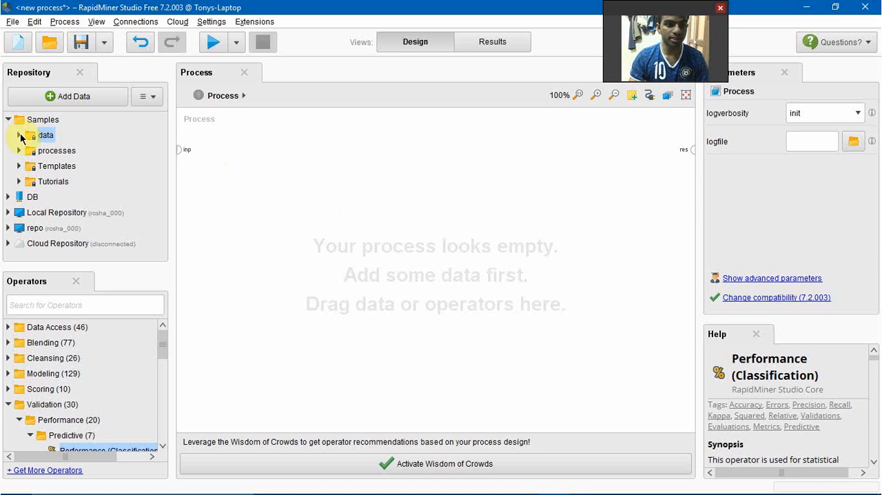
Add the Deals data set from the sample data to the empty process.
left_click(20, 135)
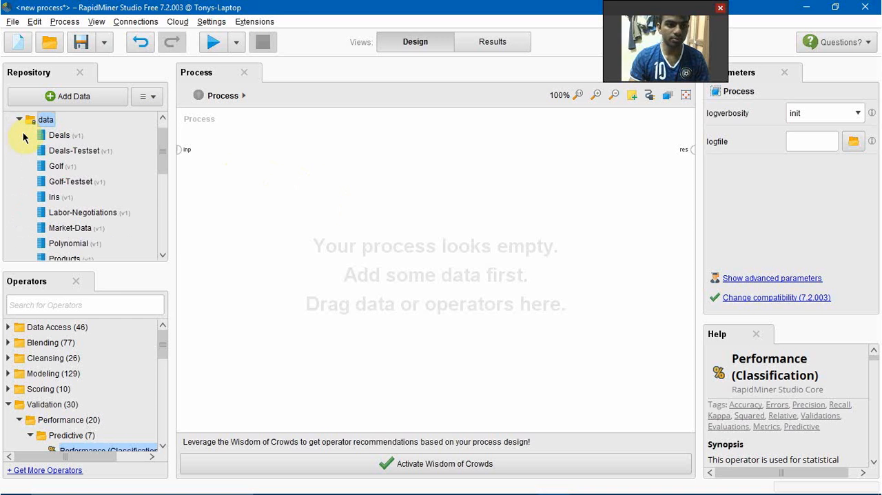
left_click(58, 136)
left_click_drag(57, 141, 246, 202)
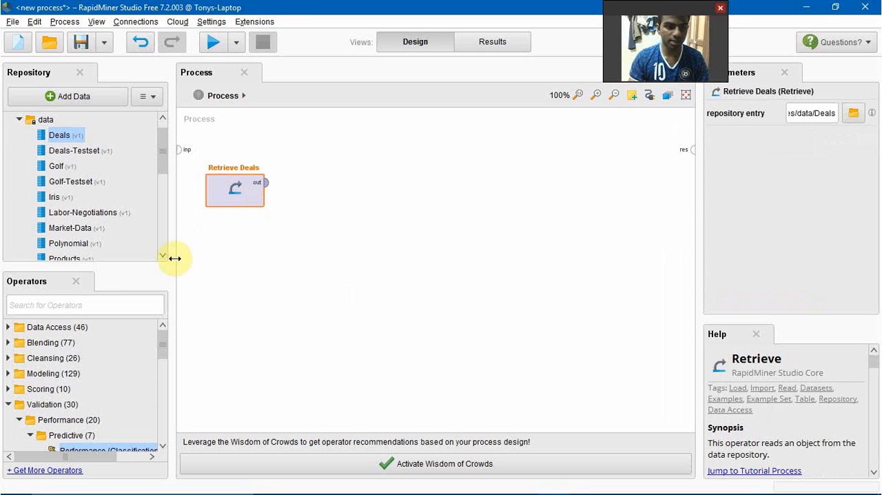
Find the Gradient Boosted Trees operator and place it beside Retrieve Deals, leaving a wide gap between them.
left_click(69, 307)
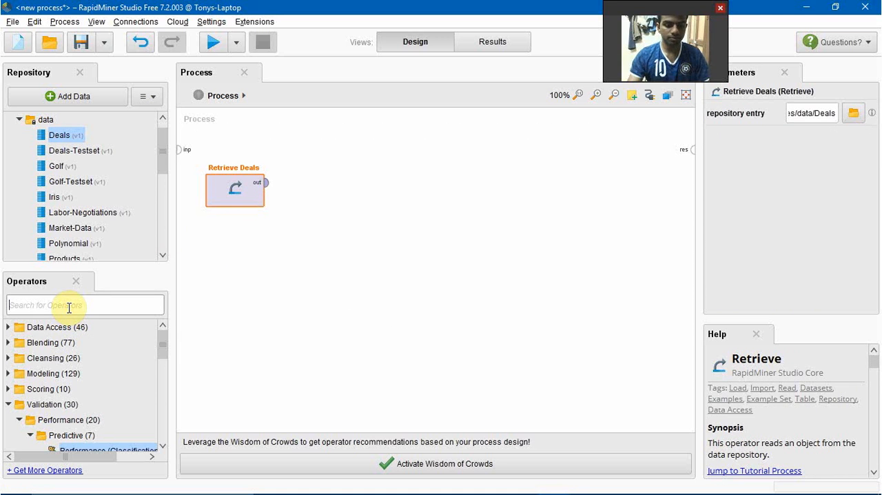
type("boos")
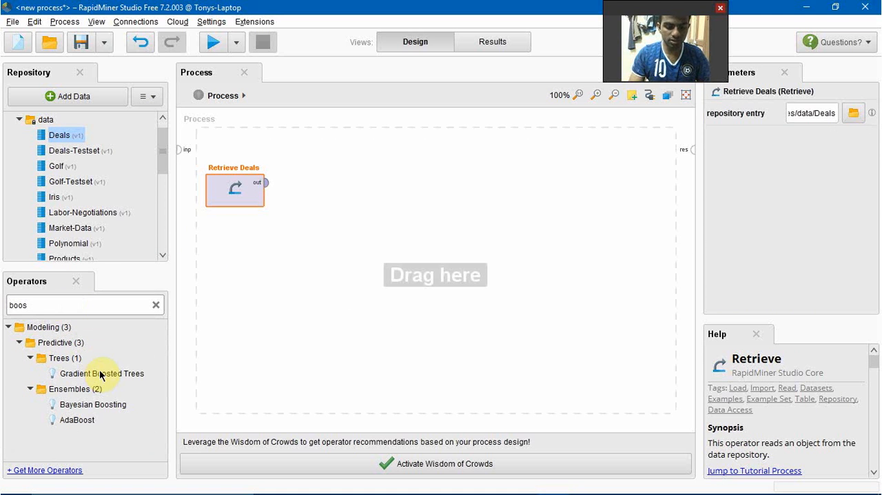
left_click_drag(100, 375, 395, 181)
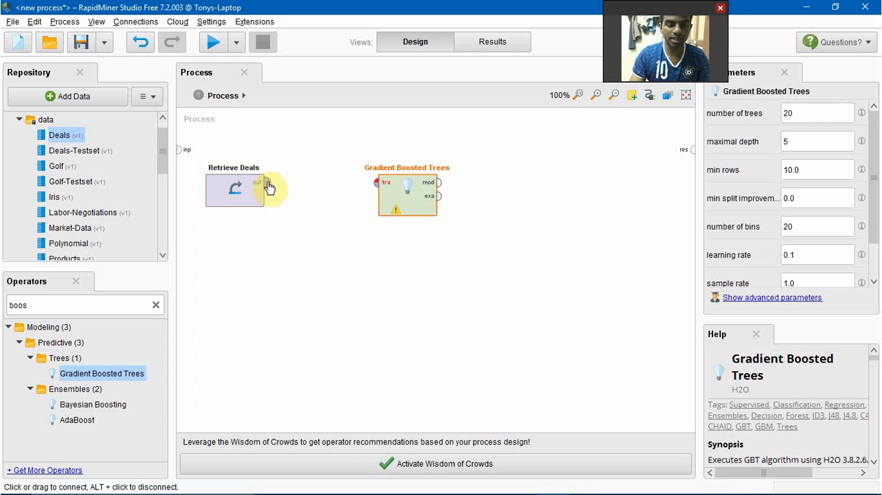
mouse_move(269, 188)
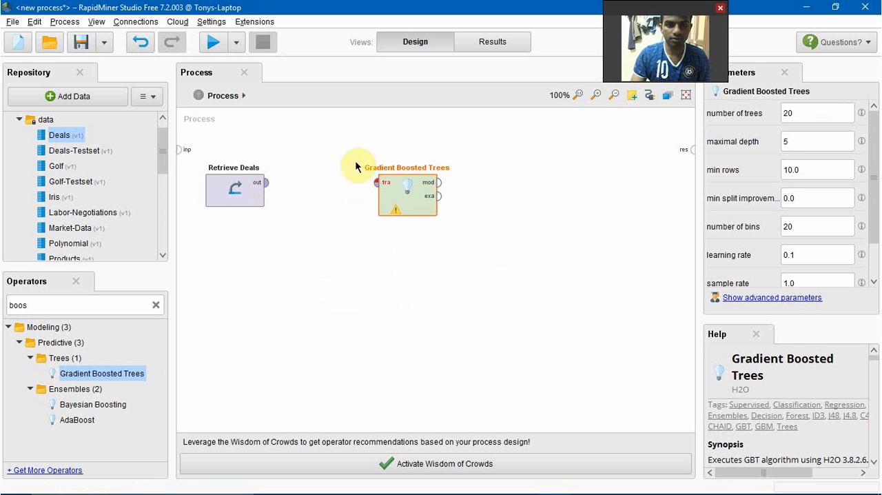
left_click_drag(408, 194, 446, 192)
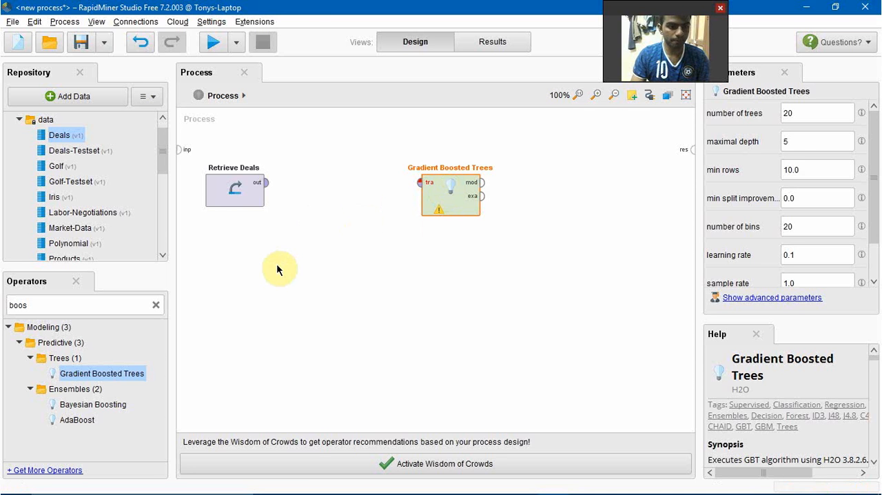
Find the Apply Model operator and add it to the process below Gradient Boosted Trees.
left_click(155, 304)
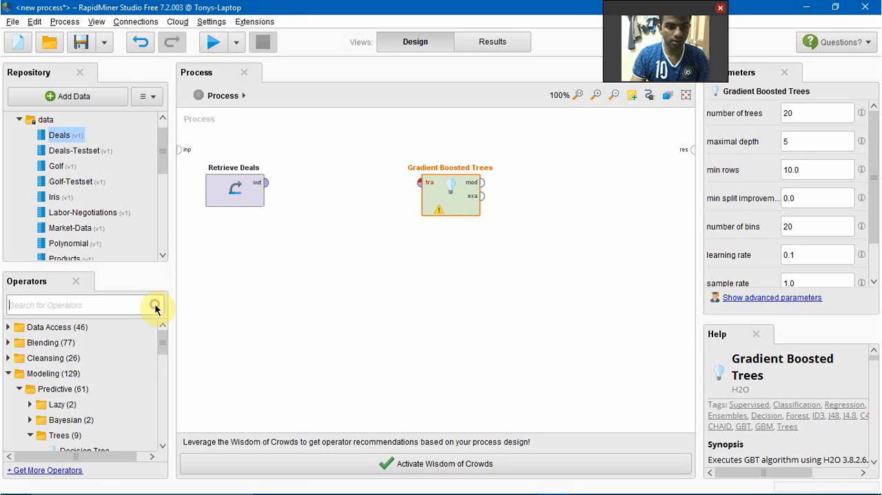
left_click(78, 301)
type("apply")
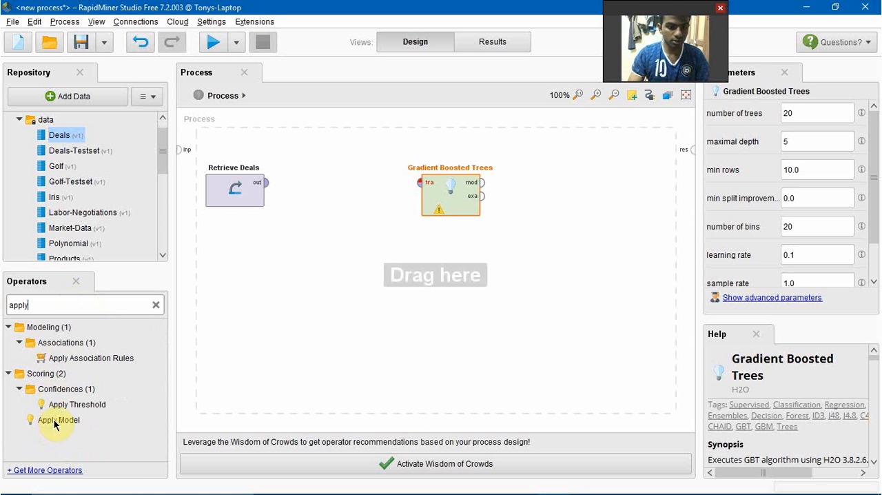
left_click_drag(55, 422, 515, 255)
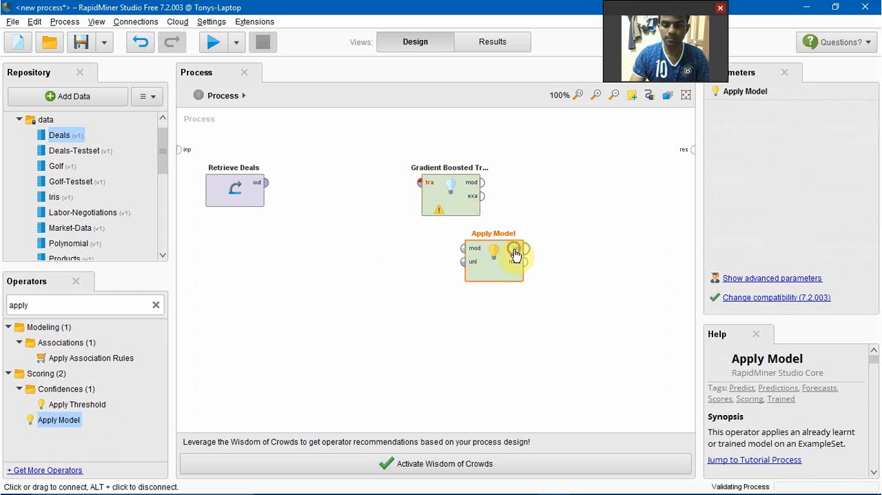
Find the Performance (Classification) operator and add it to the process beyond Gradient Boosted Trees.
double_click(118, 308)
type("perfor")
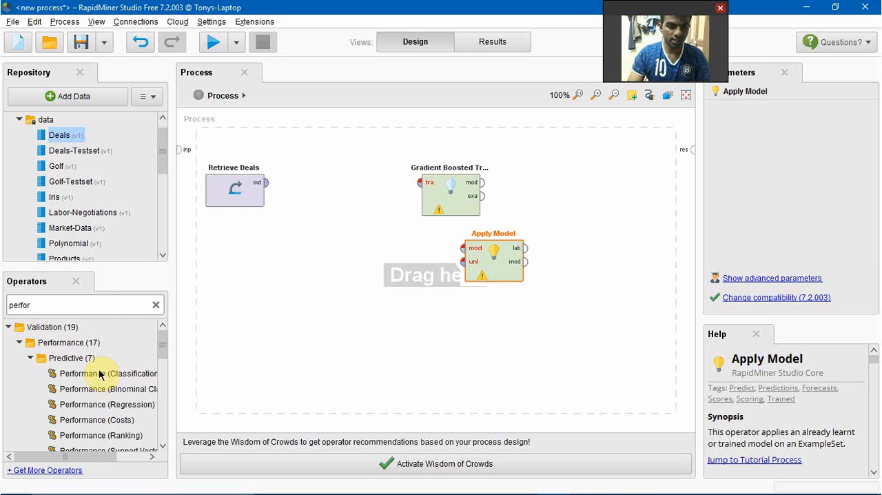
left_click_drag(98, 374, 577, 192)
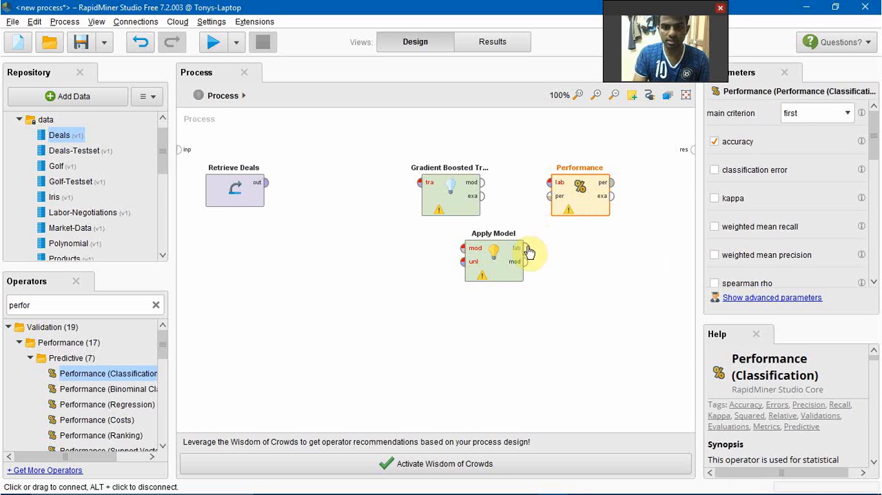
Rearrange the operators so Gradient Boosted Trees sits closer to Retrieve Deals and Apply Model sits above, between it and Performance.
left_click_drag(451, 201, 361, 199)
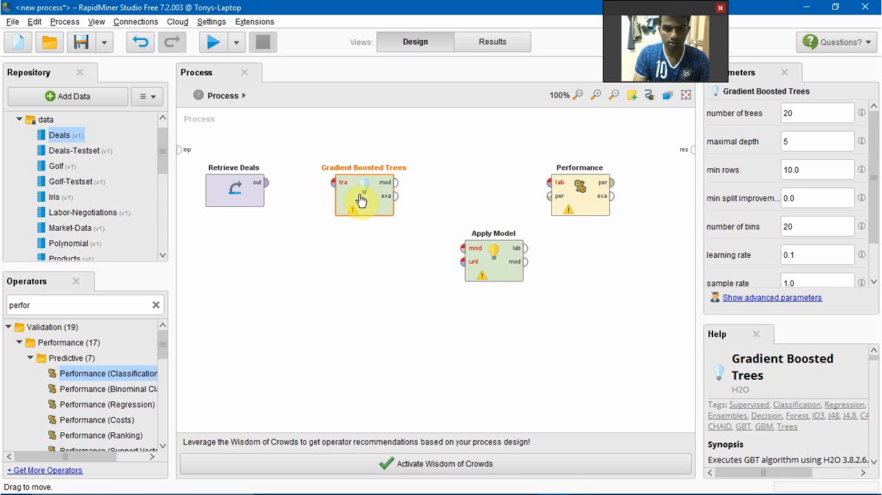
left_click(486, 255)
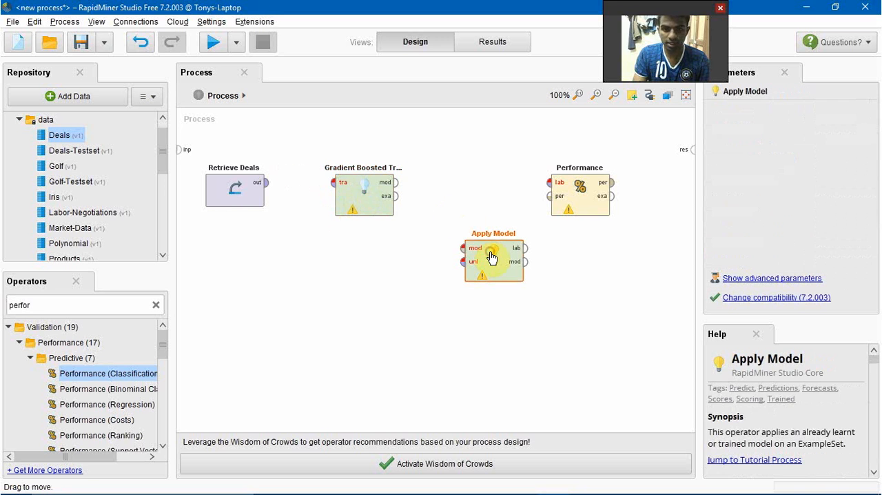
left_click(477, 238)
left_click_drag(476, 240, 485, 177)
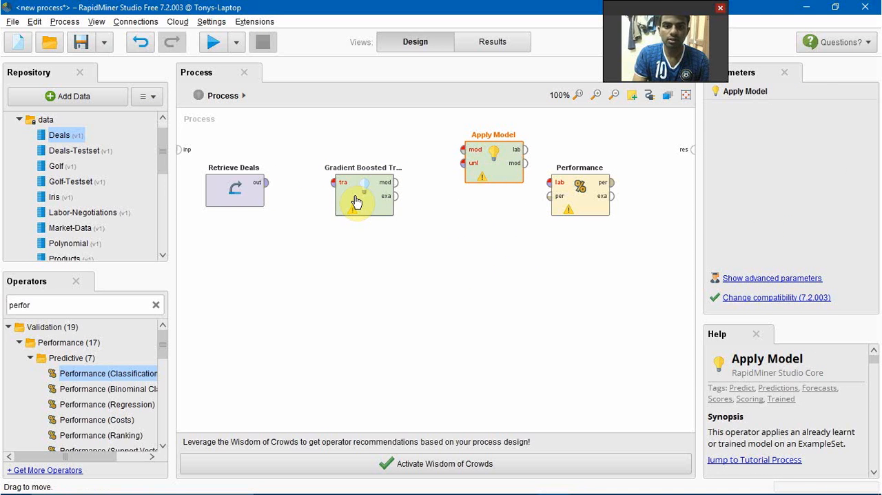
Connect Retrieve Deals through Gradient Boosted Trees, Apply Model and Performance to the process result, and move Performance lower on the canvas.
left_click_drag(268, 189, 334, 184)
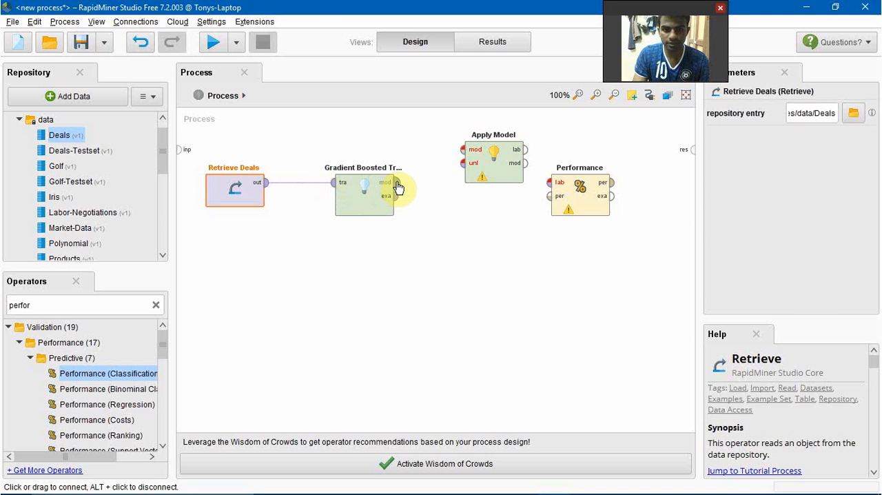
left_click_drag(399, 188, 463, 149)
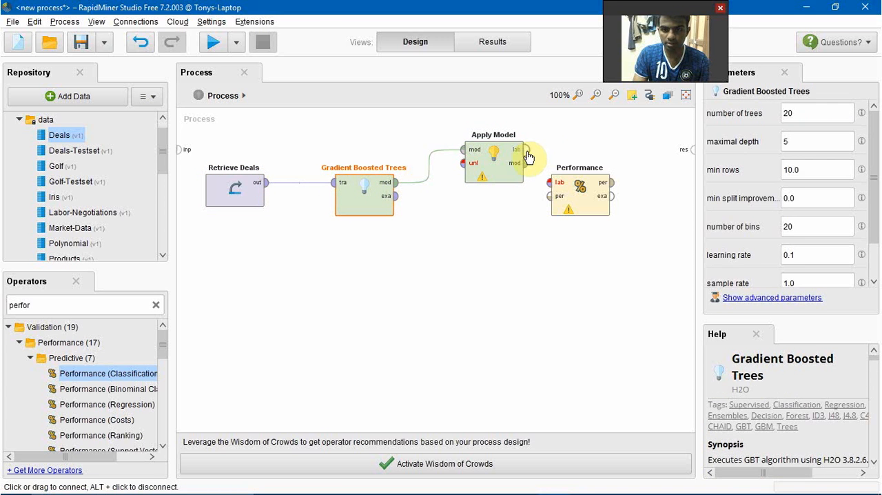
left_click_drag(527, 157, 549, 186)
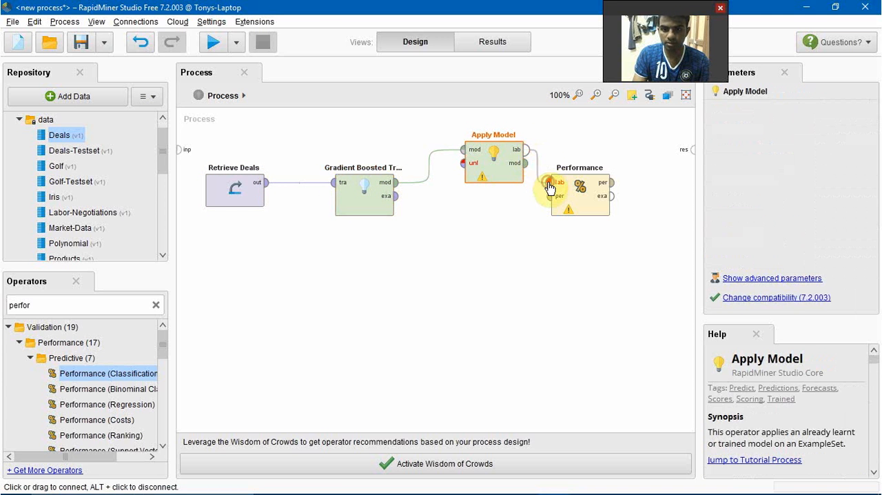
left_click_drag(611, 183, 693, 157)
left_click_drag(591, 213, 598, 256)
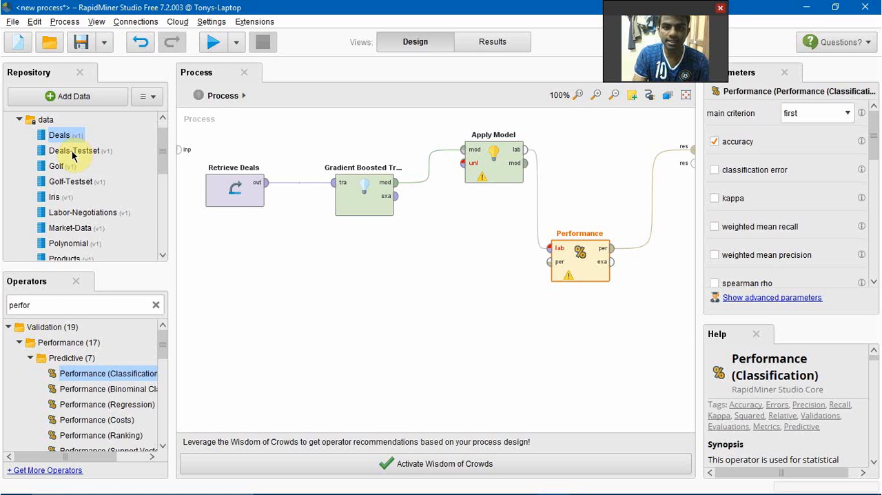
Add the Deals-Testset data, connect it to Apply Model's unlabelled data input, and run the process.
left_click_drag(73, 153, 465, 169)
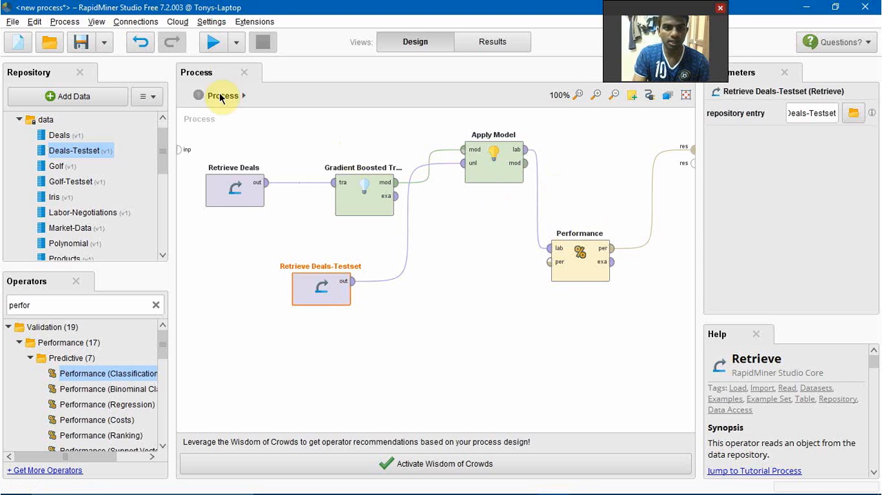
left_click(213, 46)
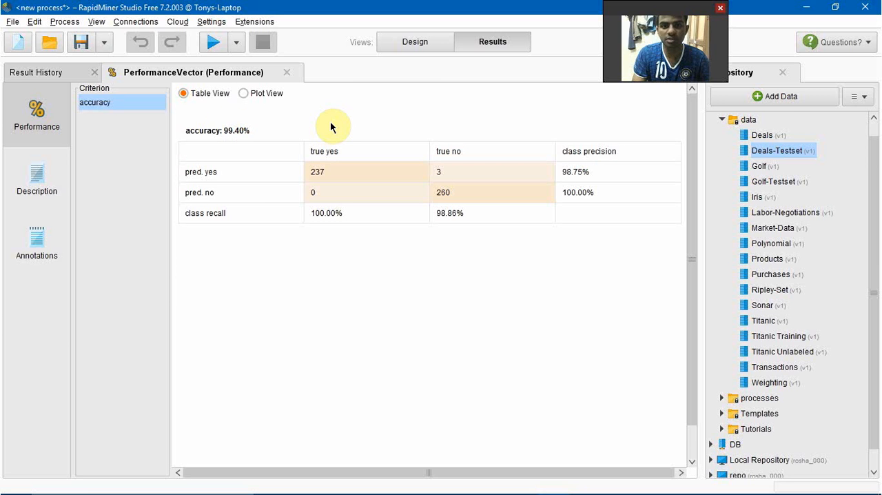
Return to the process design, connect Apply Model's model output to a second process result, and rerun the process.
left_click(419, 40)
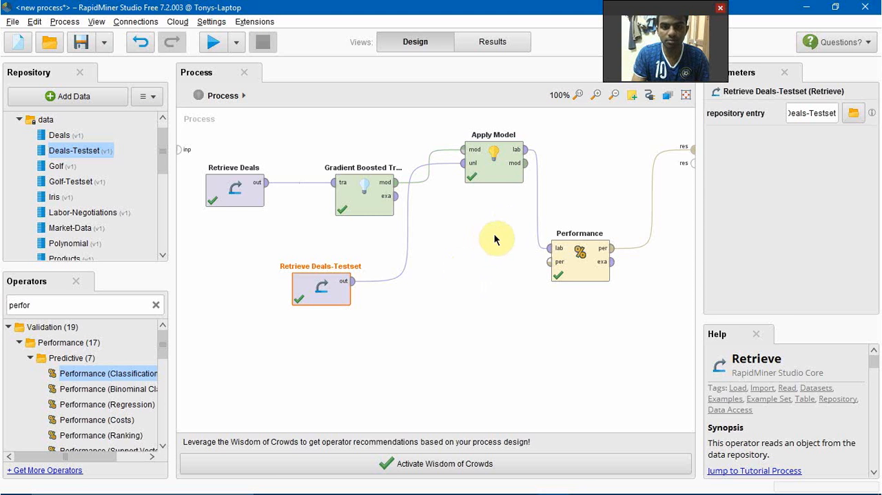
mouse_move(528, 168)
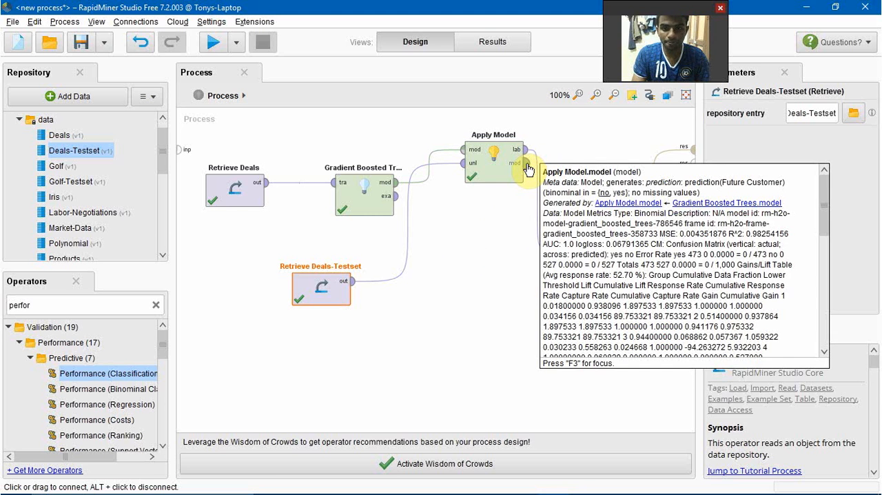
left_click_drag(528, 168, 689, 165)
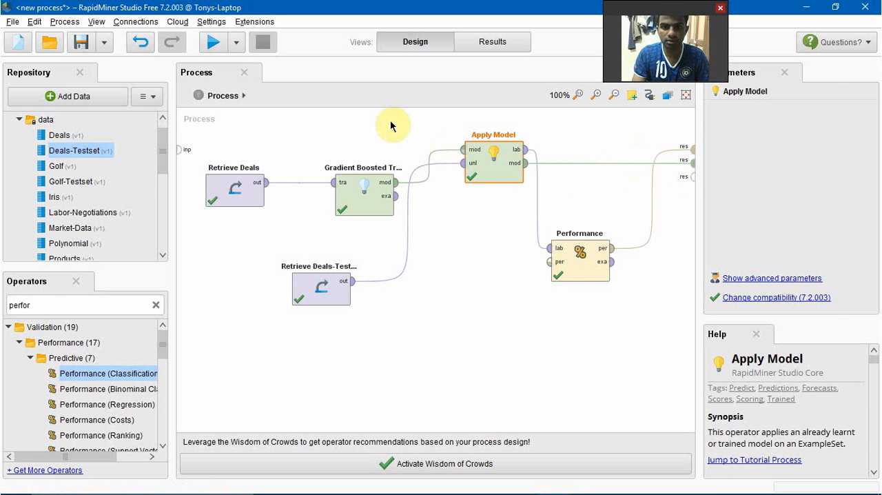
left_click(213, 46)
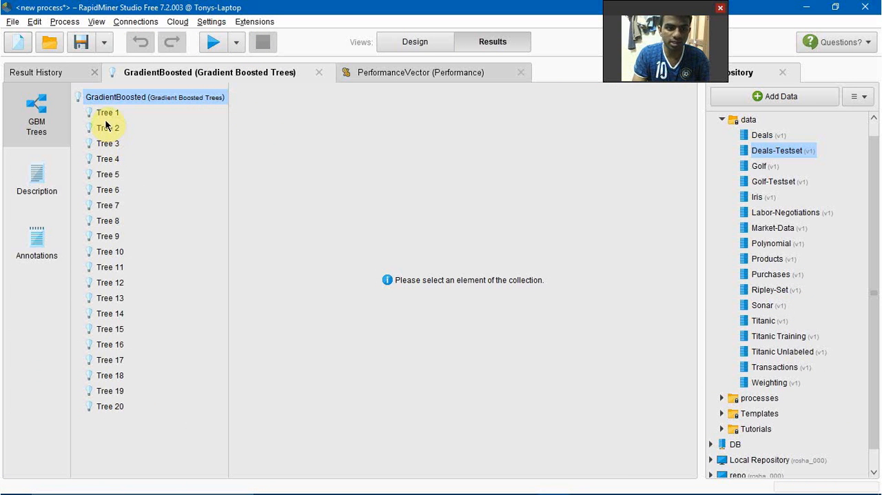
Examine the graphs of Tree 1 and Tree 3 in the gradient boosted model.
left_click(108, 113)
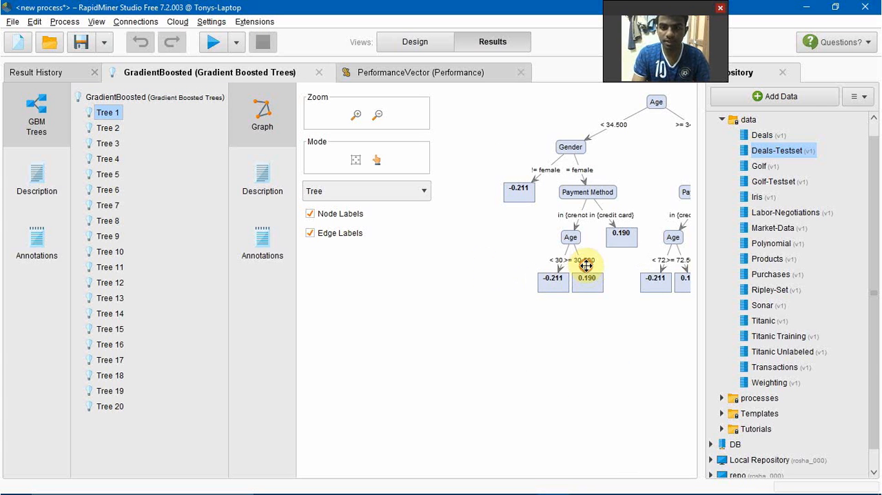
left_click_drag(587, 270, 499, 270)
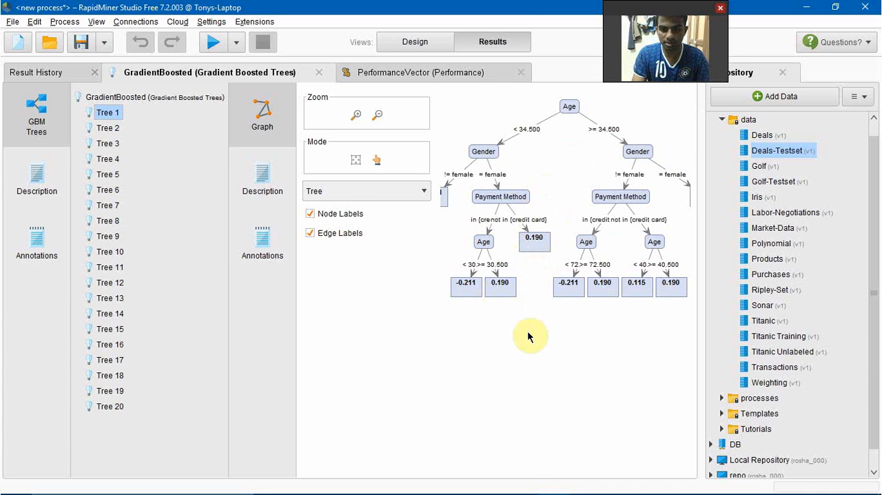
left_click_drag(527, 334, 549, 315)
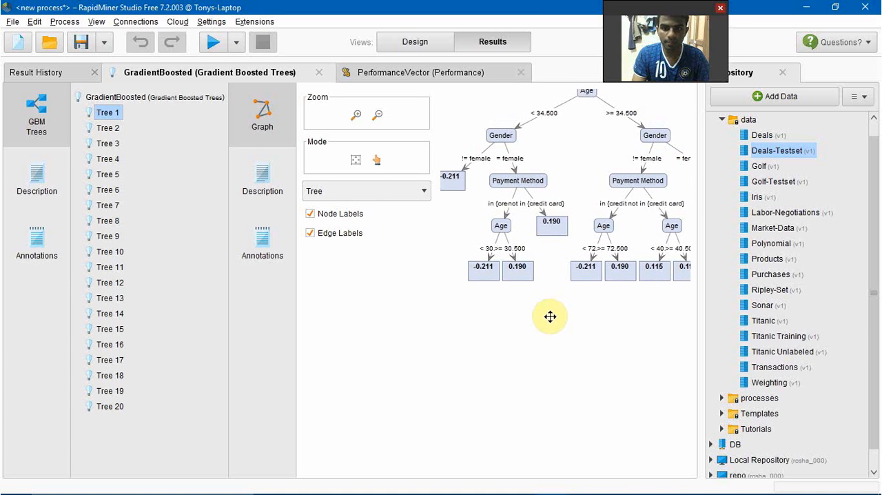
left_click(108, 145)
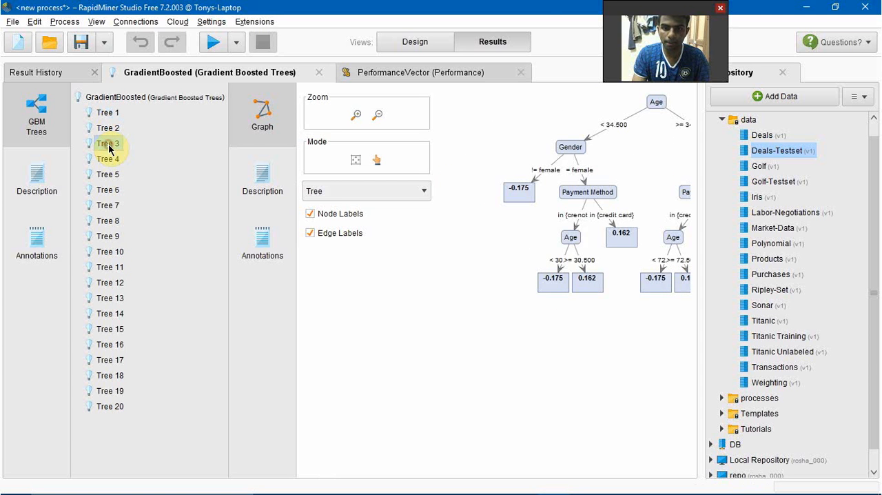
left_click_drag(628, 318, 534, 318)
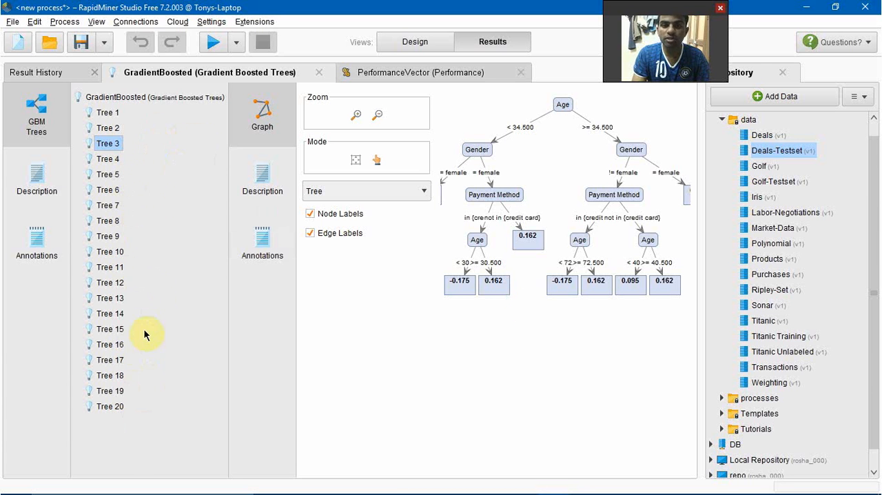
Rerun the process with the Gradient Boosted Trees number of trees set to 5, and open the performance vector.
left_click(414, 43)
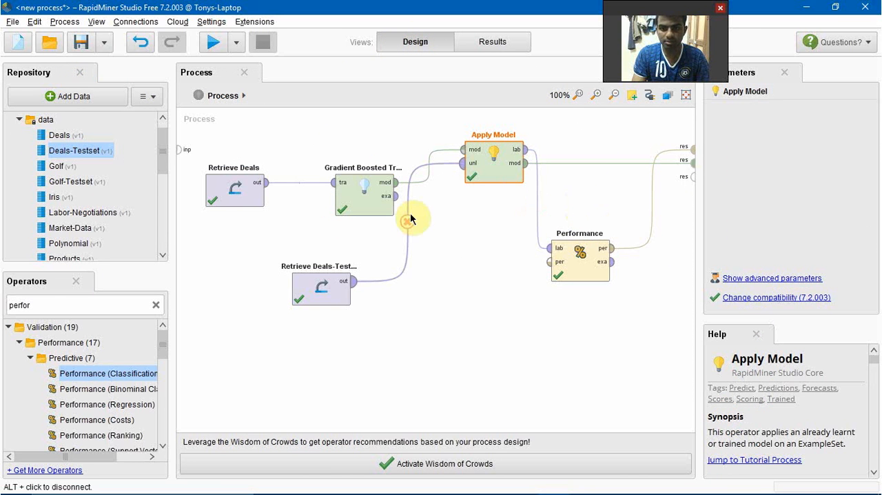
left_click(363, 198)
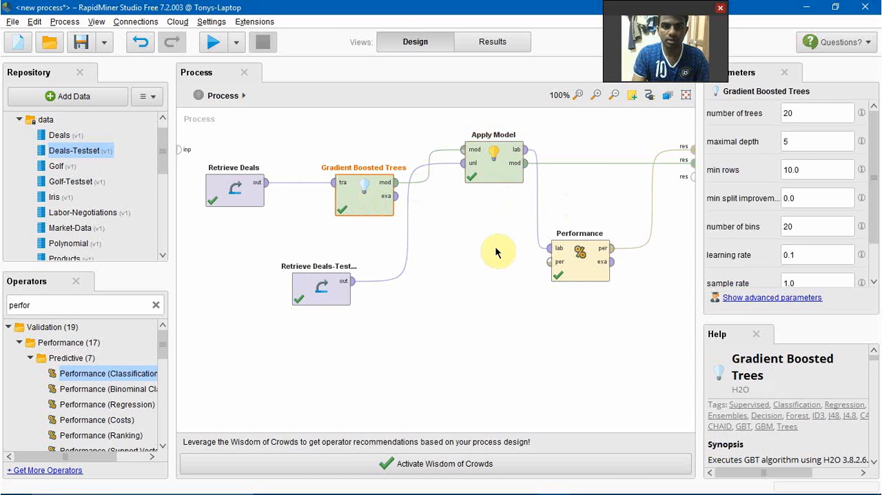
left_click(800, 117)
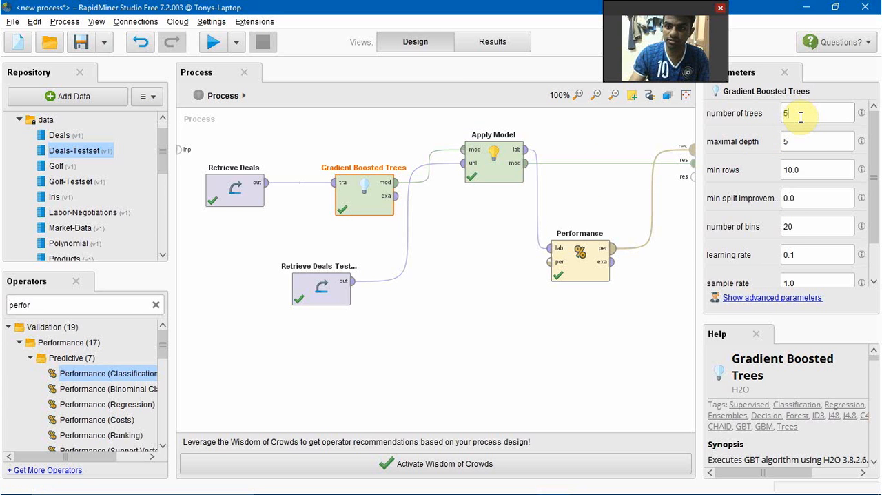
type("5")
left_click(214, 44)
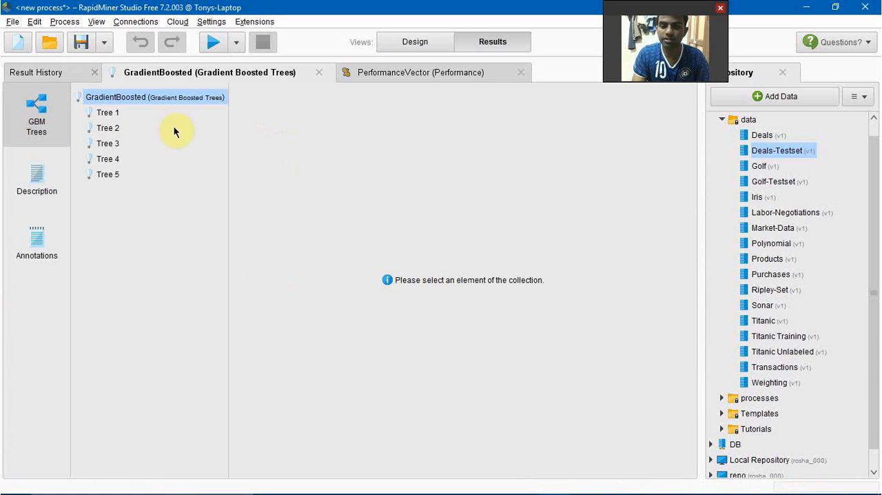
left_click(416, 77)
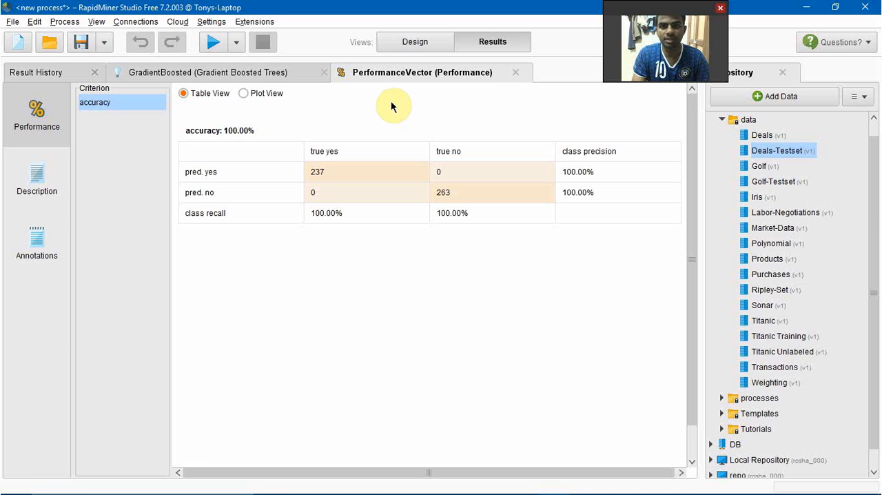
Return to the process design and delete every operator except Retrieve Deals.
left_click(418, 41)
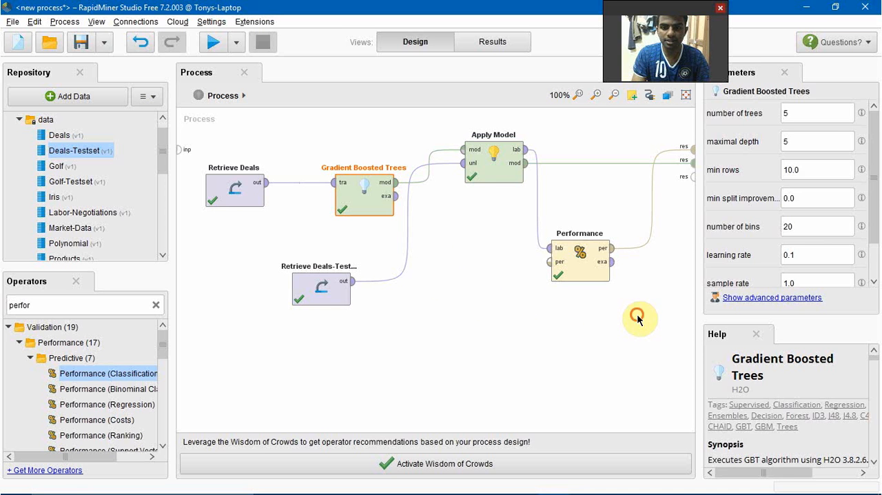
left_click_drag(638, 317, 293, 133)
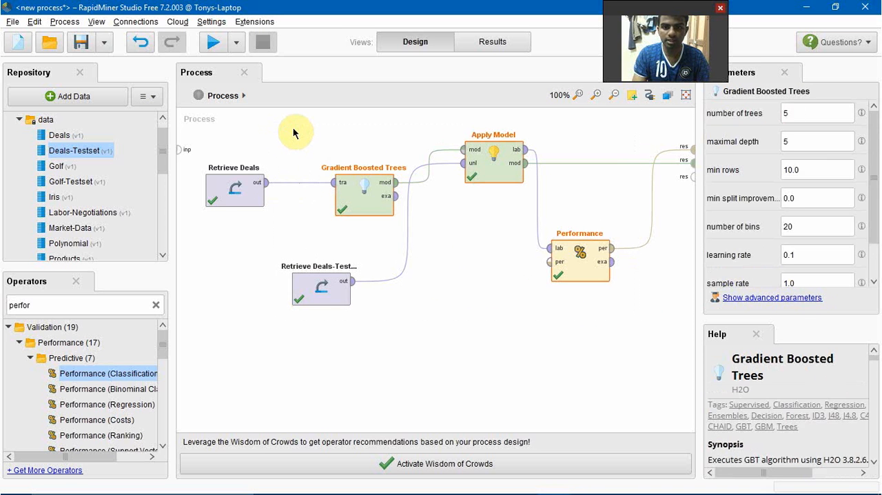
key("Delete")
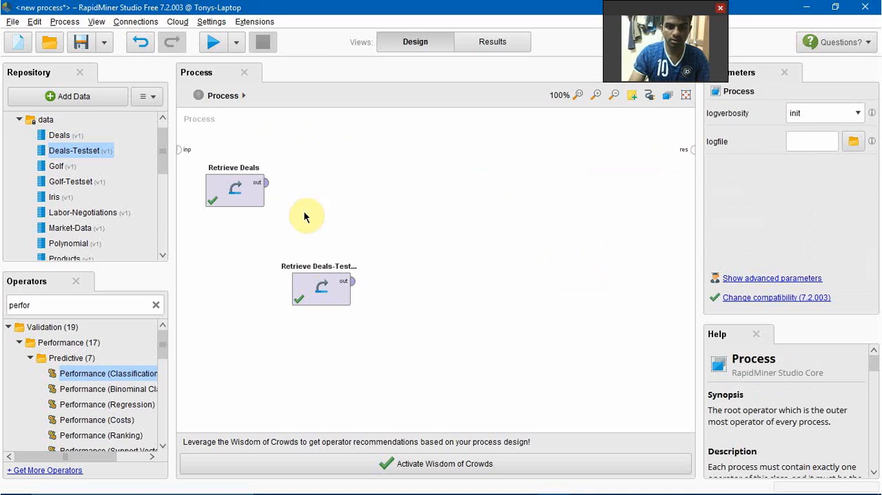
left_click(319, 286)
key("Delete")
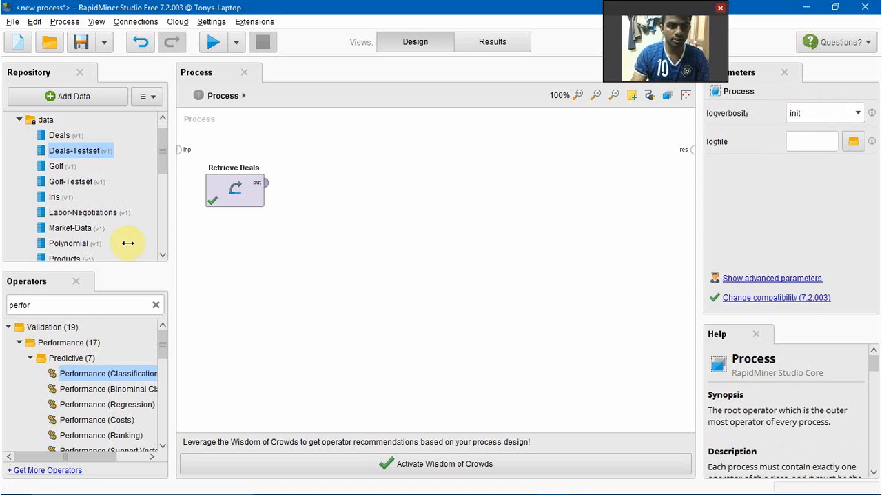
Find the X-Validation operator, add it to the process beside Retrieve Deals, and open its subprocess.
double_click(82, 308)
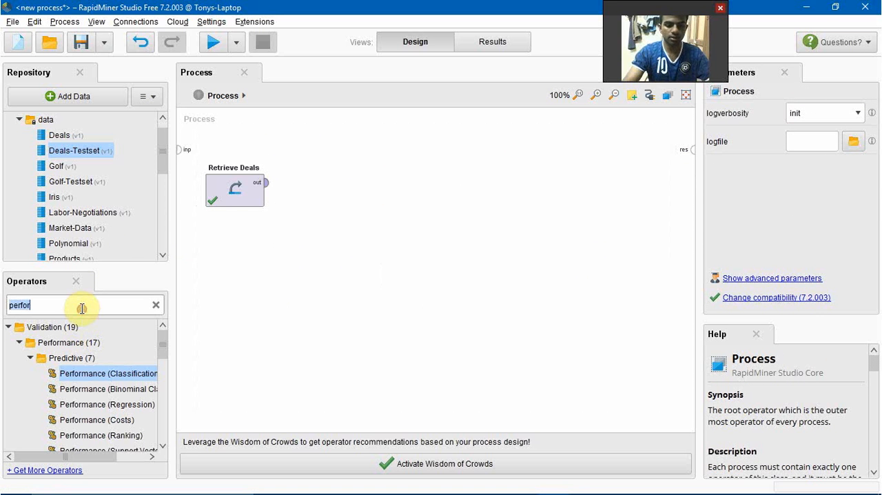
type("valida")
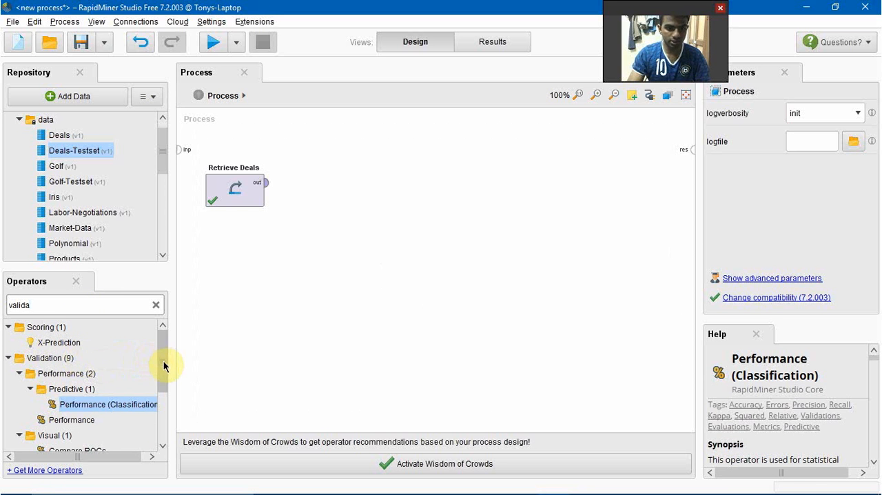
left_click_drag(163, 364, 163, 408)
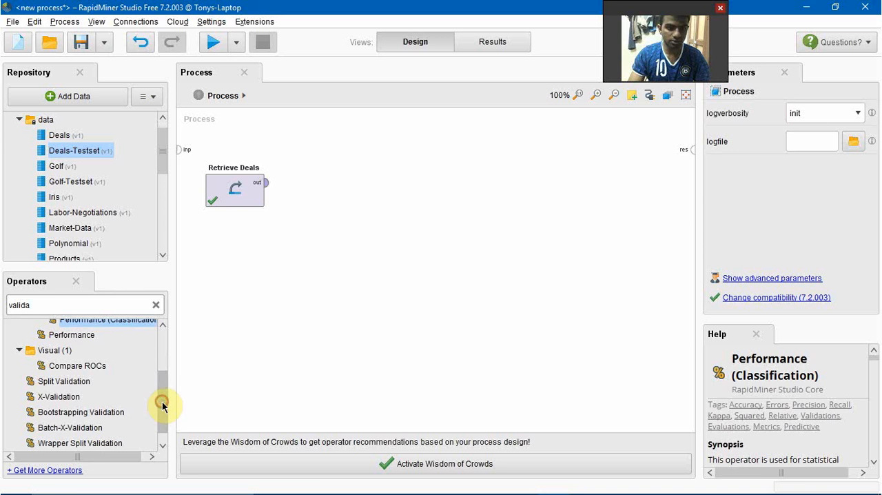
left_click_drag(57, 399, 492, 188)
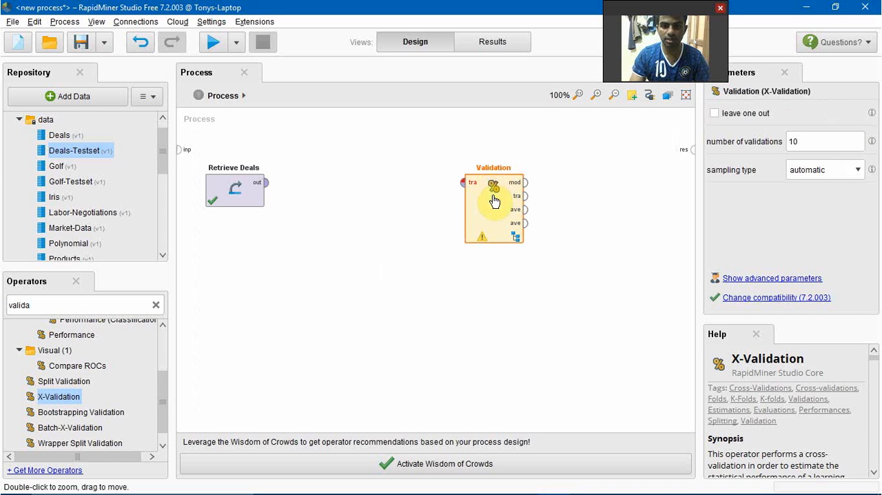
double_click(492, 194)
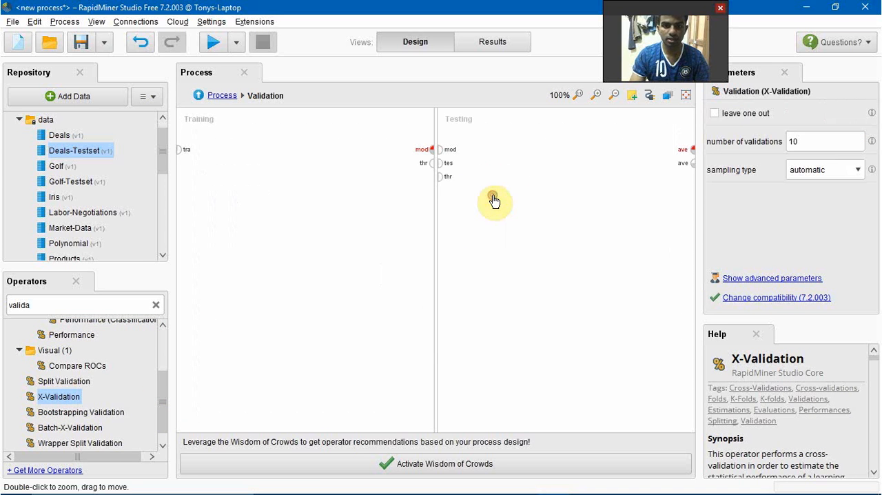
Find the Gradient Boosted Trees operator and add it to the Training part of the validation.
double_click(75, 304)
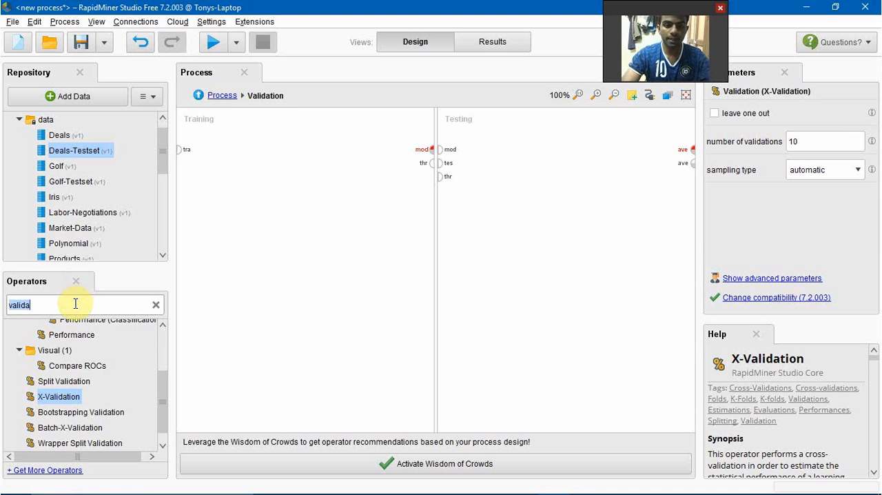
type("boost")
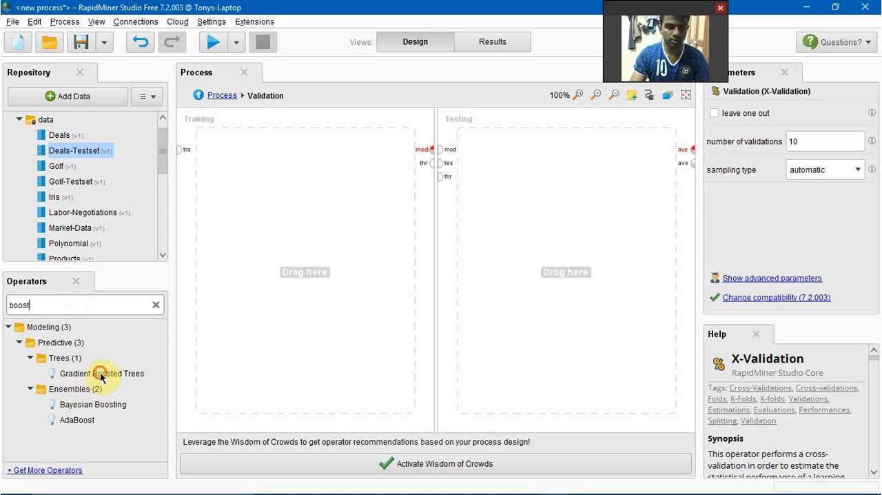
left_click_drag(101, 375, 299, 170)
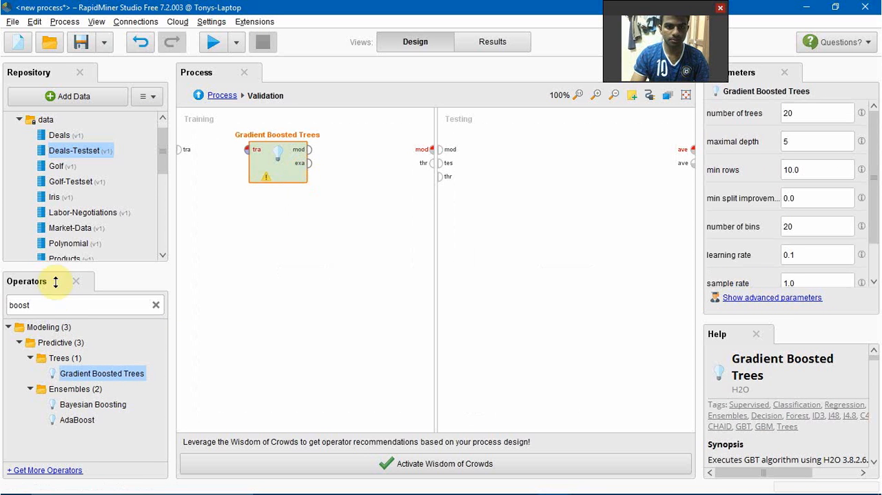
Add an Apply Model operator and a Performance (Classification) operator to the Testing part of the validation.
left_click(58, 307)
type("a")
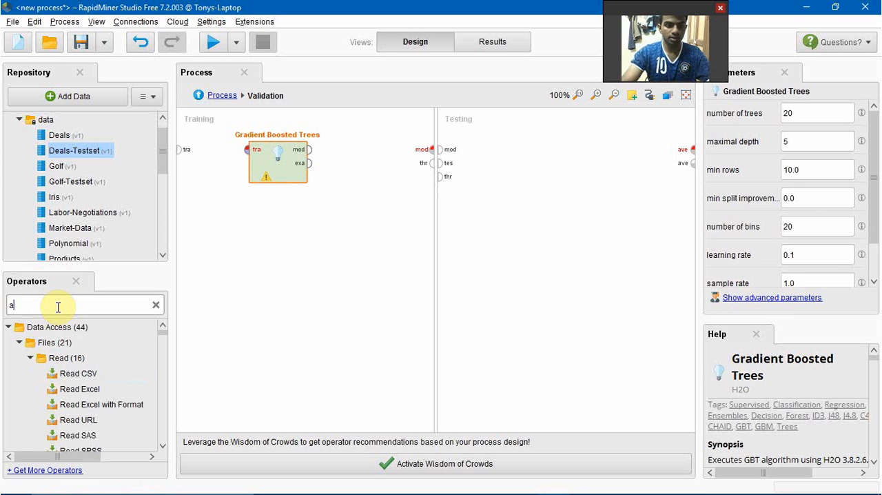
type("ppl")
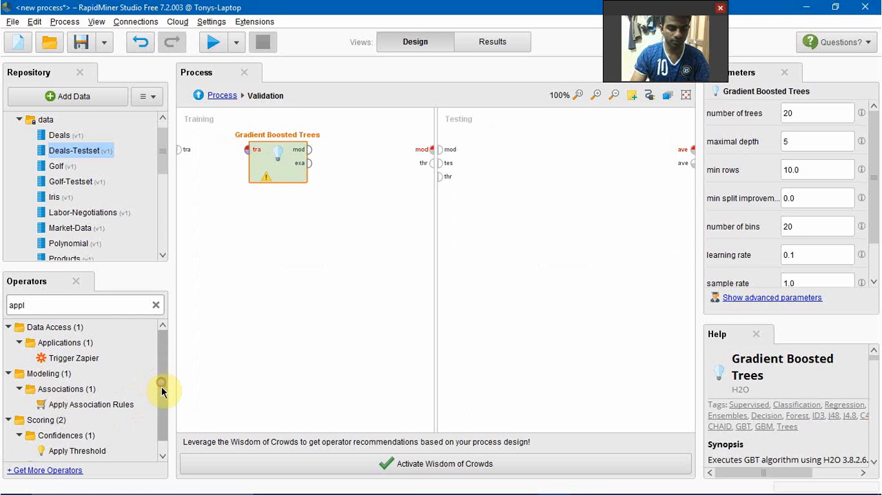
scroll(163, 400, "down", 1)
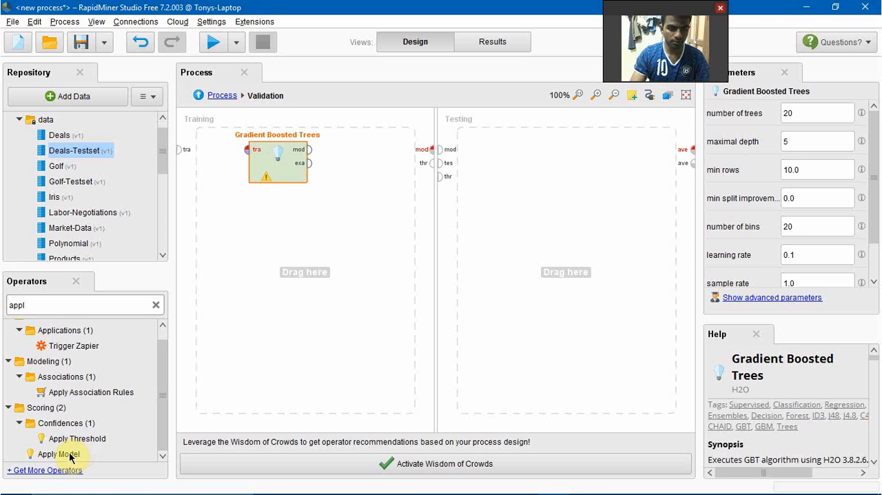
left_click_drag(69, 454, 516, 170)
left_click(110, 304)
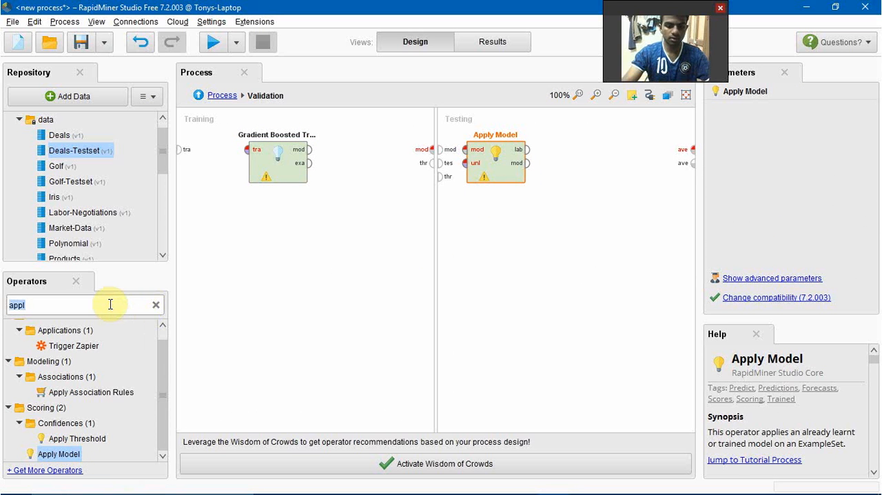
type("perfor")
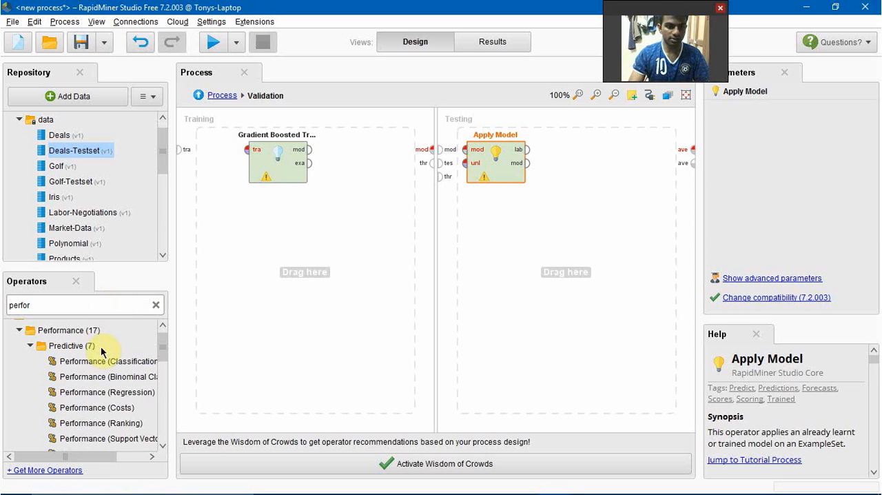
left_click_drag(100, 363, 594, 171)
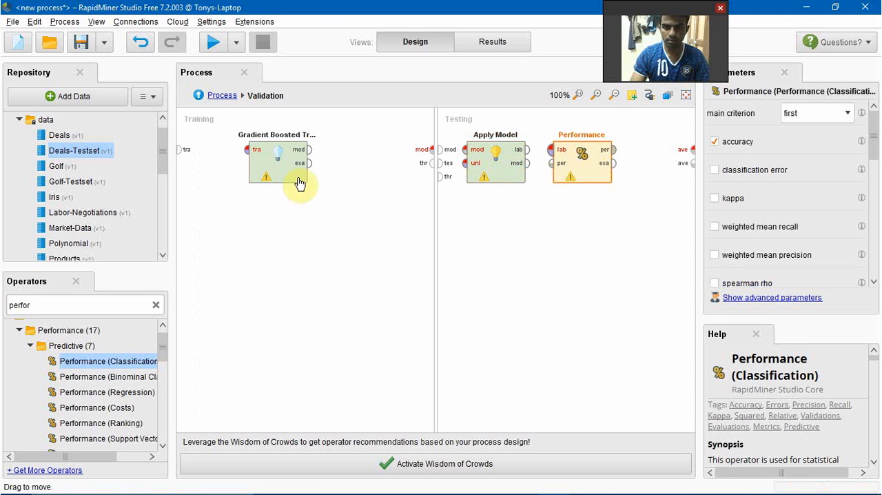
In the Training part, connect the training input to Gradient Boosted Trees and its model output to the model port.
left_click(182, 152)
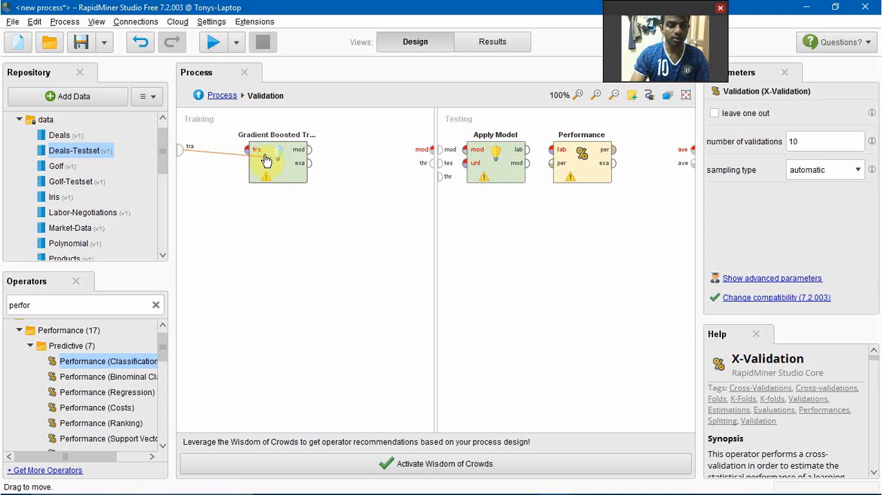
left_click(247, 150)
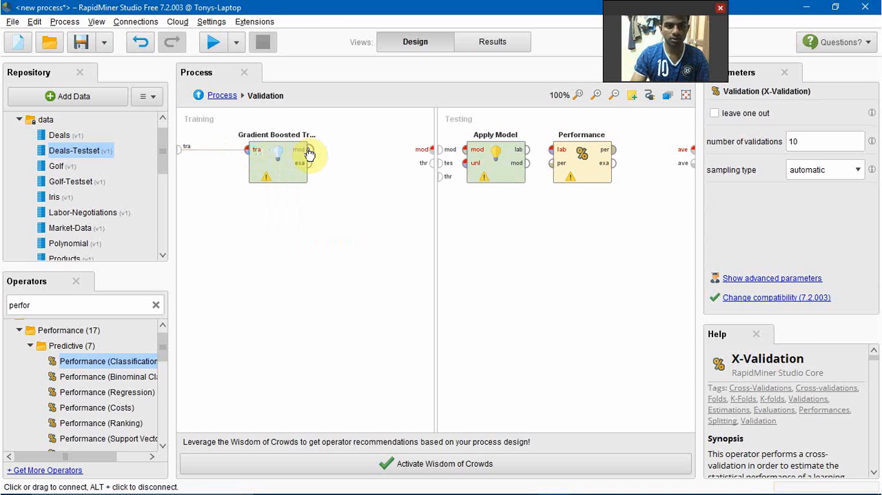
left_click(308, 150)
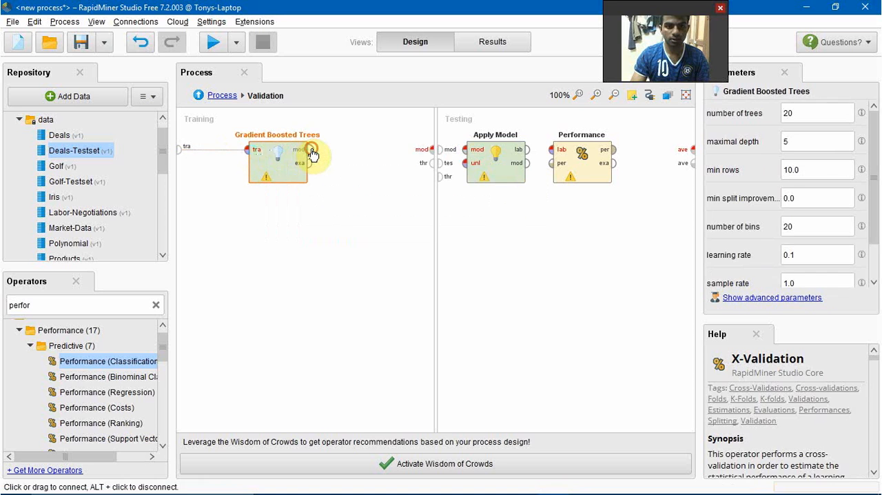
left_click(430, 149)
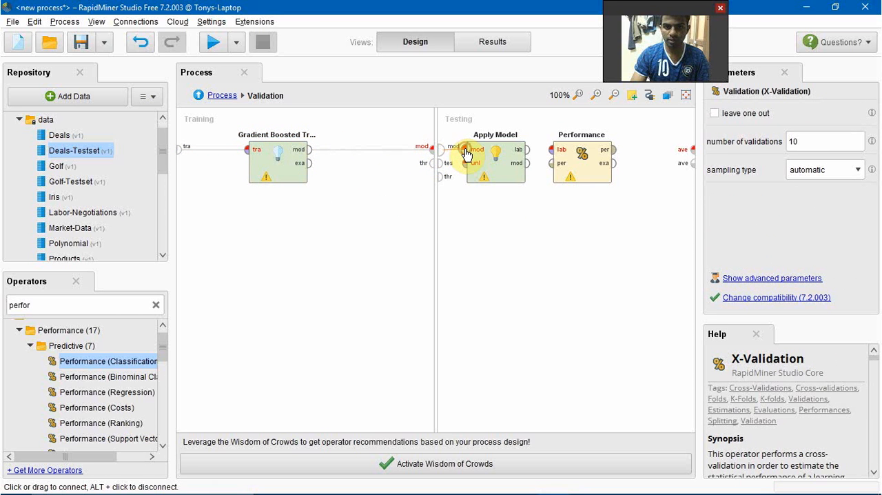
Connect the Testing part's model and test set inputs to Apply Model, its labelled output to Performance, and the performance output to the first averagable port.
left_click(444, 171)
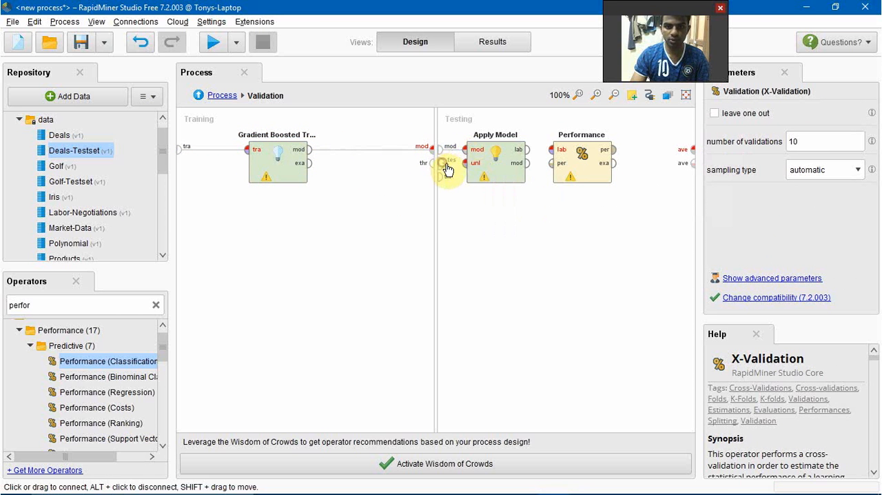
left_click(466, 166)
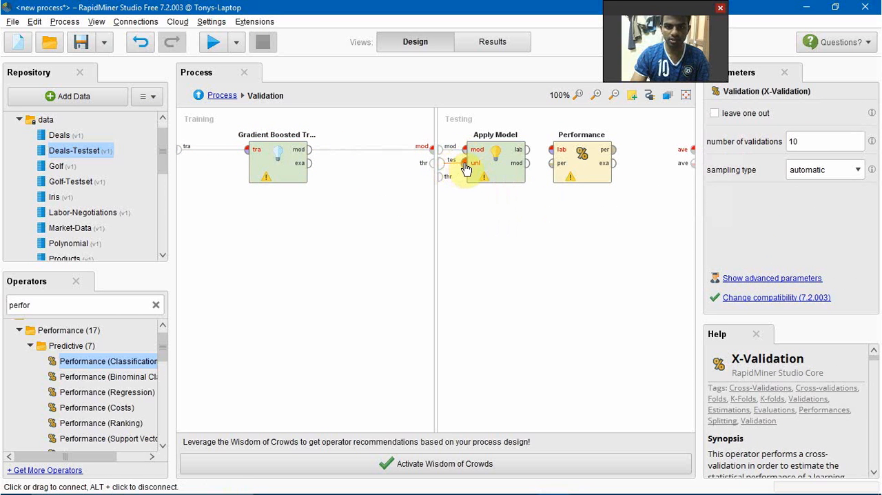
left_click(528, 150)
left_click(553, 150)
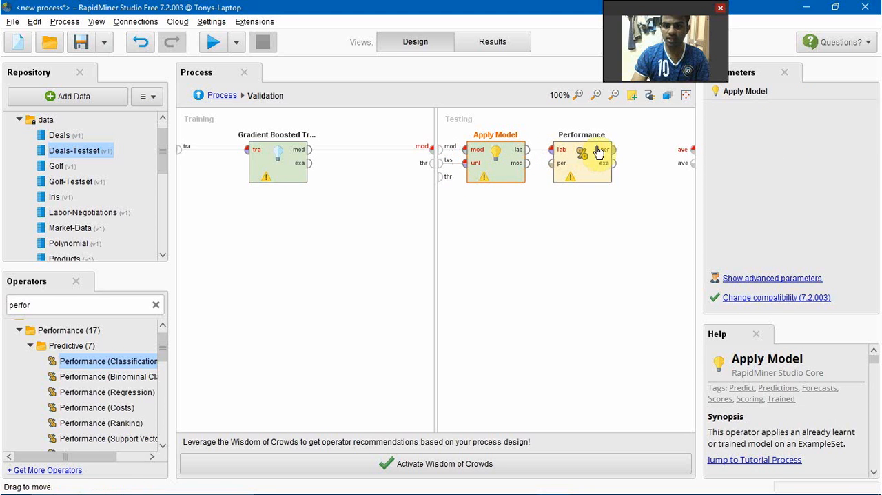
left_click(613, 150)
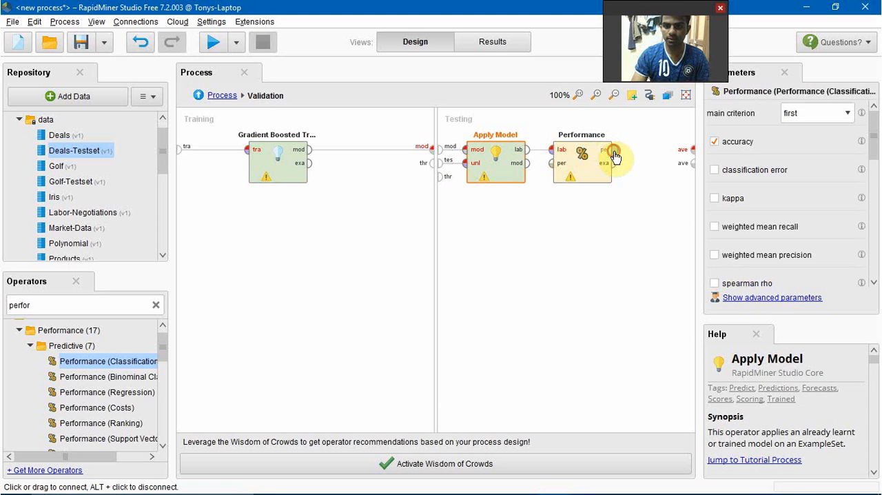
left_click(690, 149)
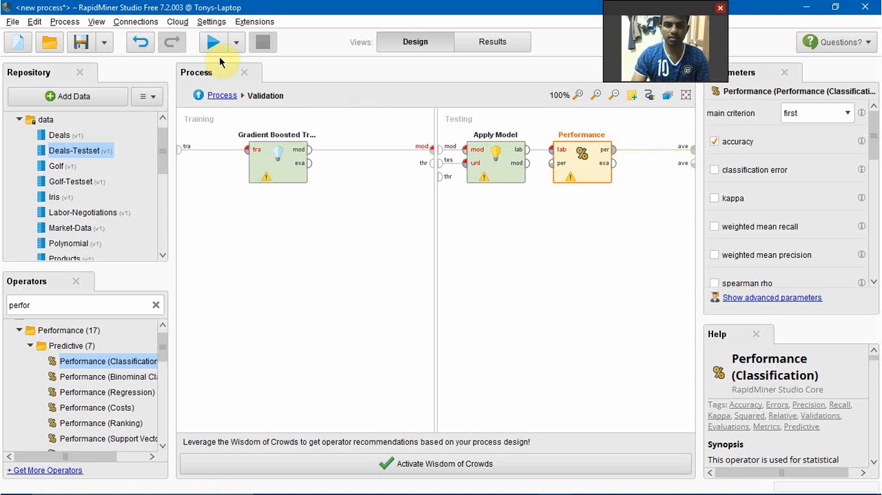
In the main process, connect Retrieve Deals to Validation's training input, and Validation's model and first averagable outputs to the process results.
left_click(222, 95)
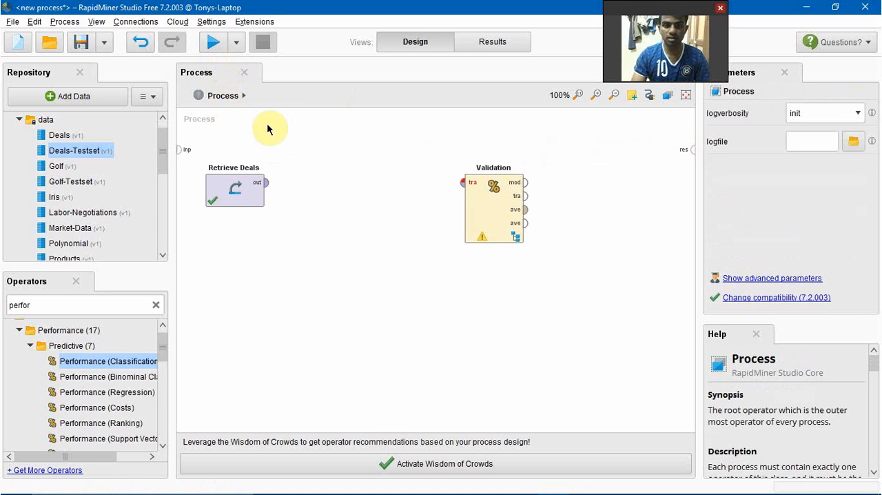
left_click(266, 183)
left_click(464, 183)
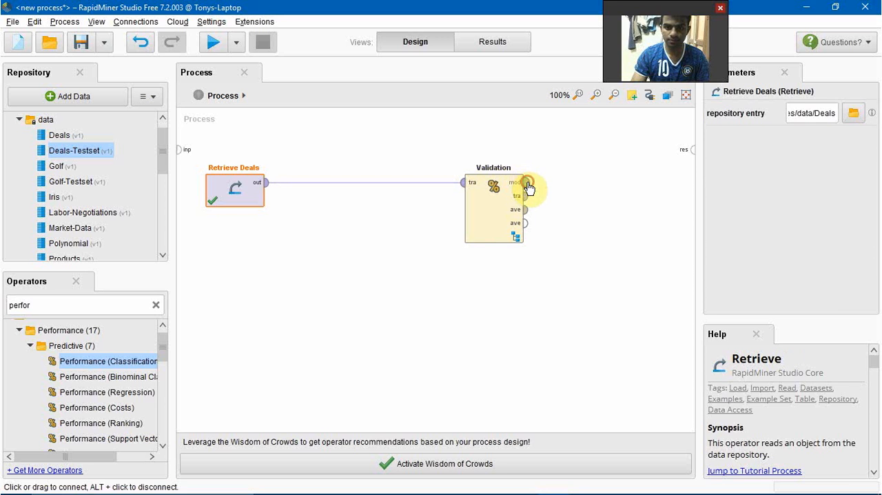
left_click(525, 183)
left_click(690, 150)
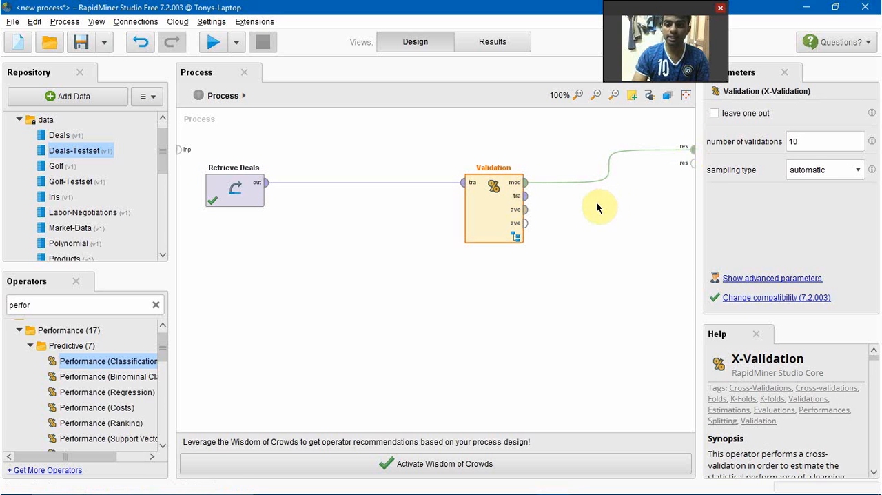
left_click(525, 210)
left_click(692, 164)
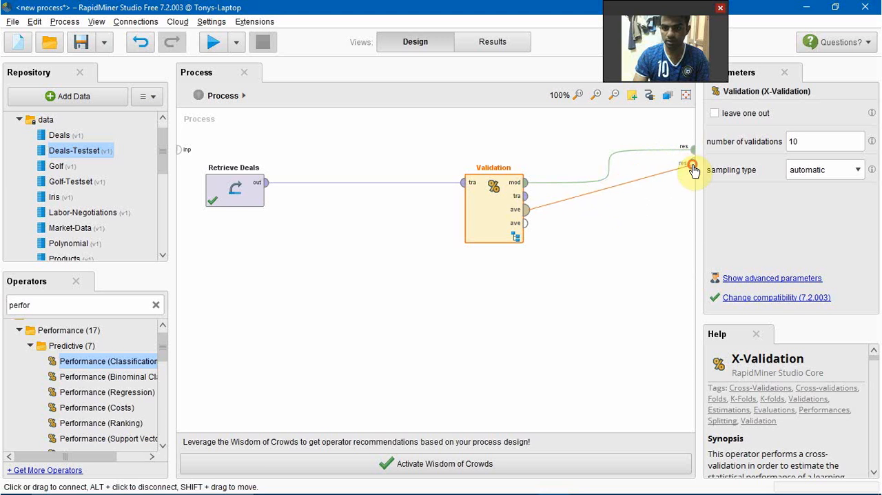
Run the cross-validation process, examine the graphs of Tree 1 and Tree 3 in the resulting model, and return to the process design.
left_click(212, 43)
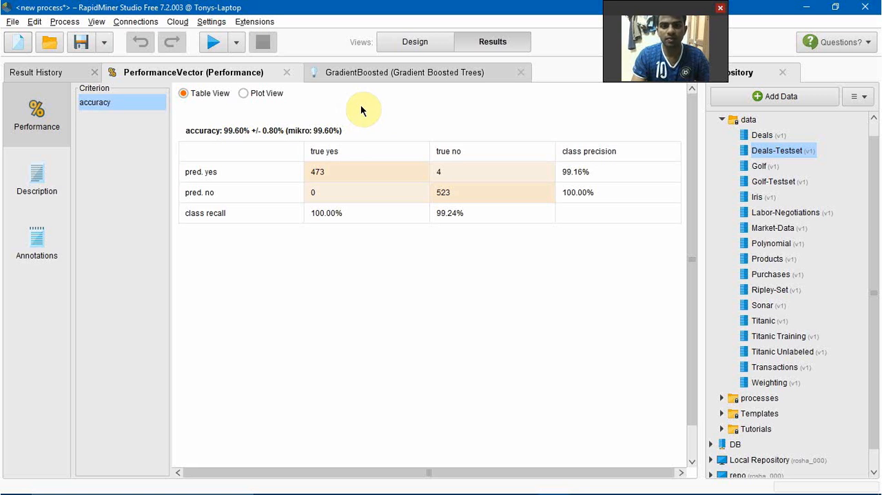
left_click(399, 71)
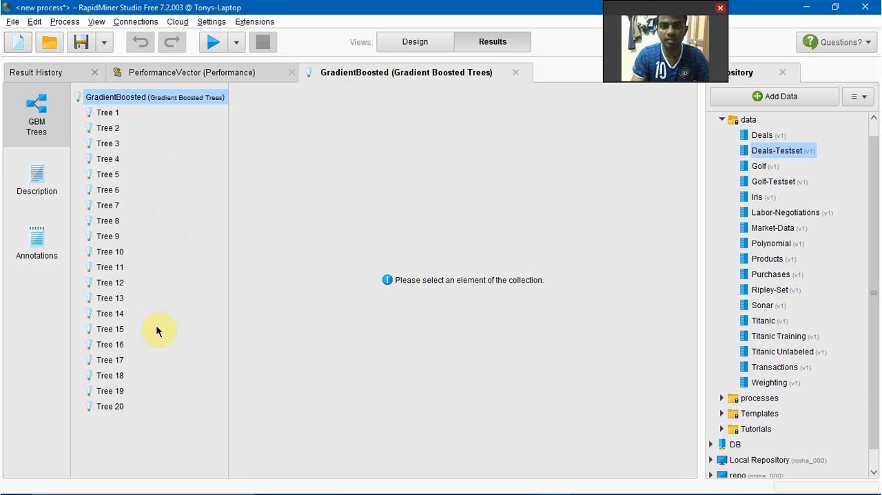
left_click(108, 119)
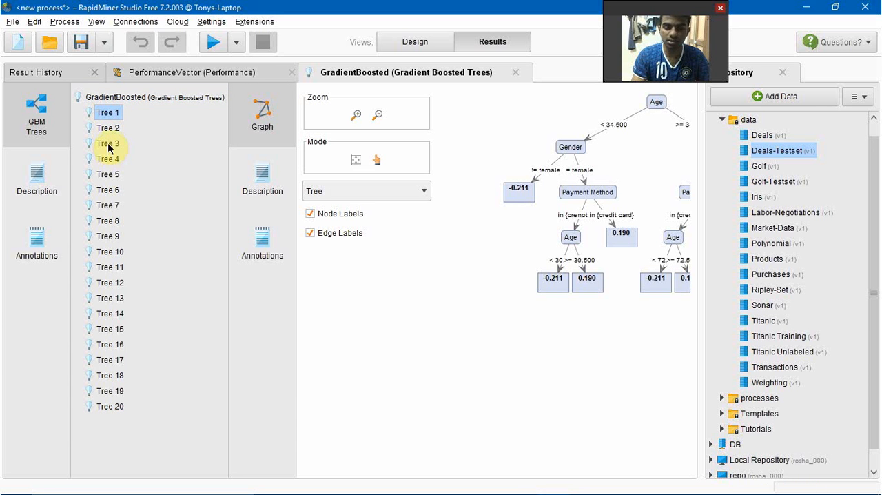
left_click(108, 142)
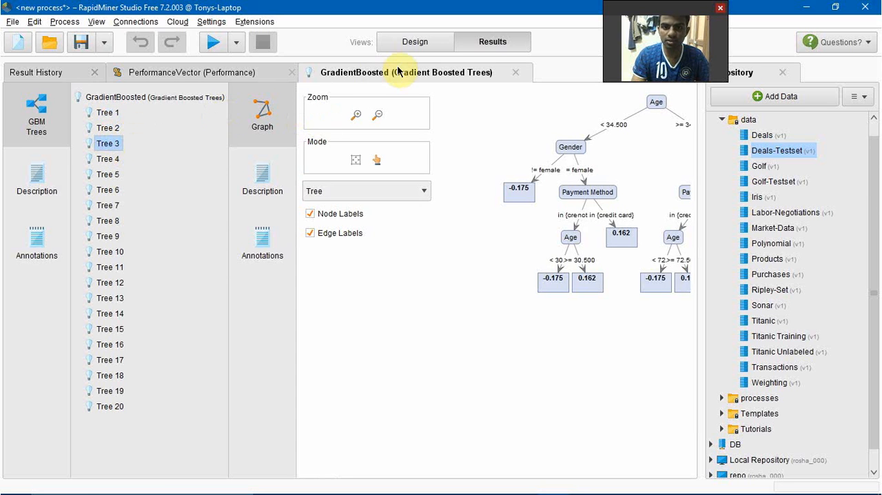
left_click(419, 43)
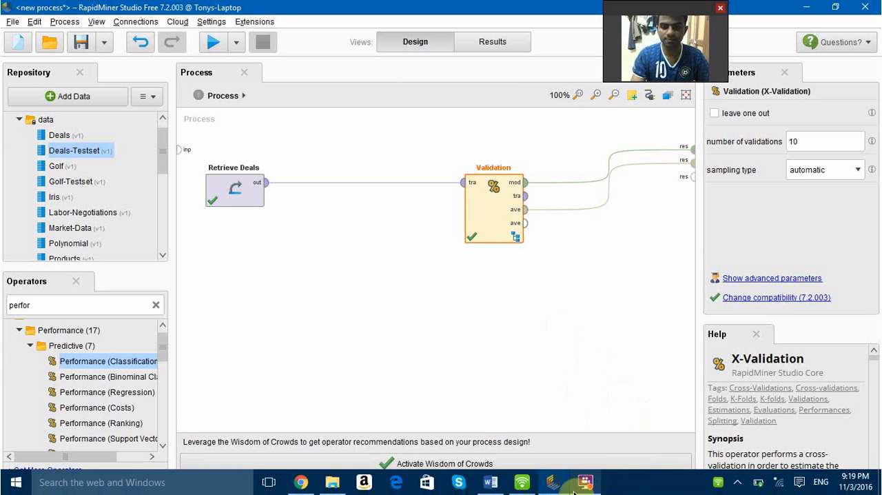
left_click(587, 487)
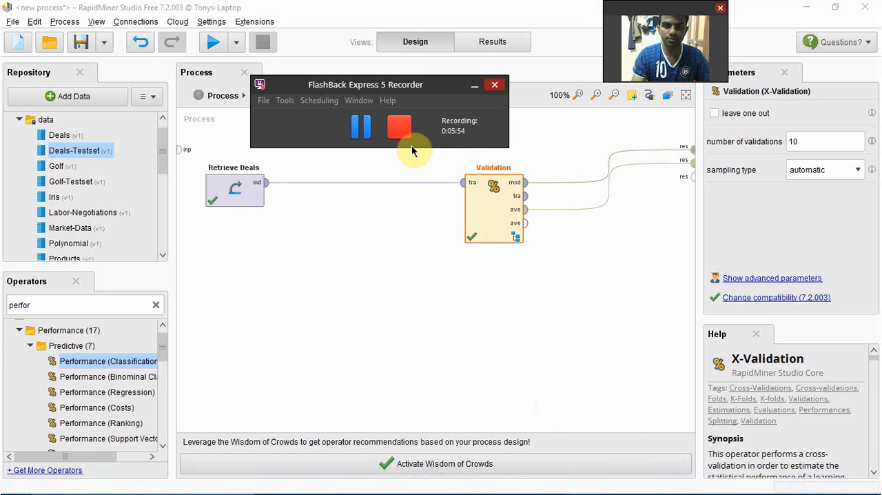